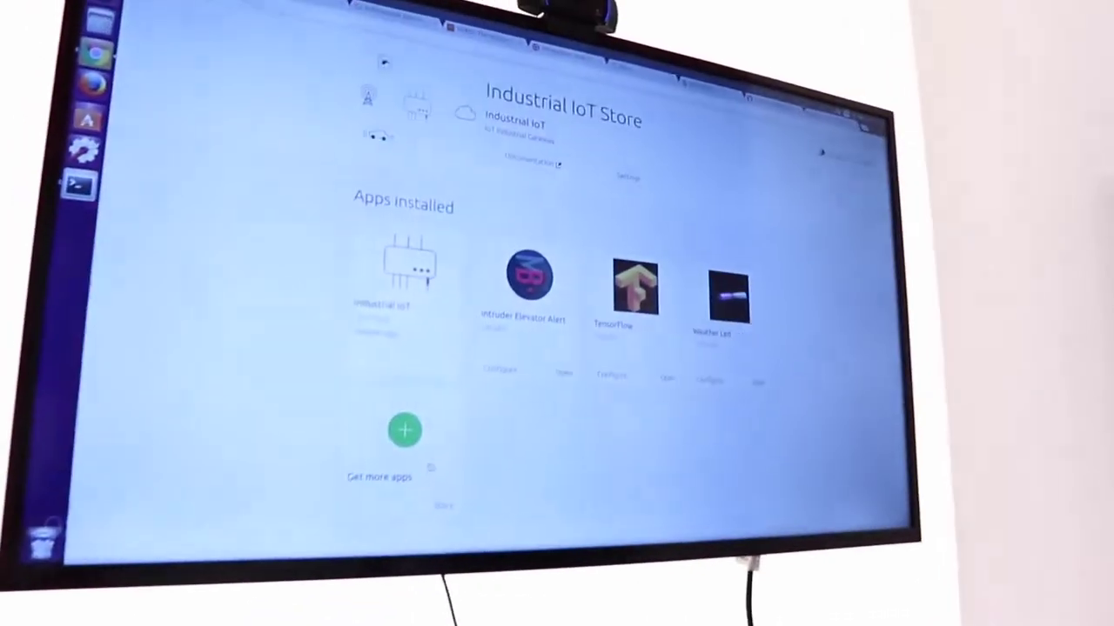
# Open the app store catalogue, showing Cell Tower Management, Blue Horizon and TensorFlow
pyautogui.click(396, 391)
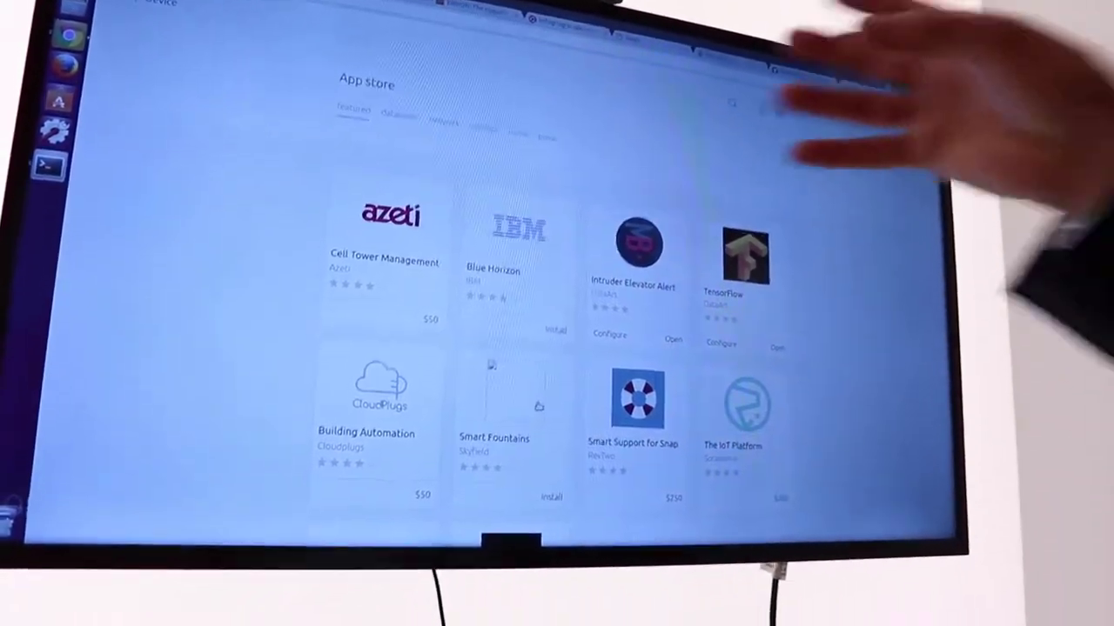